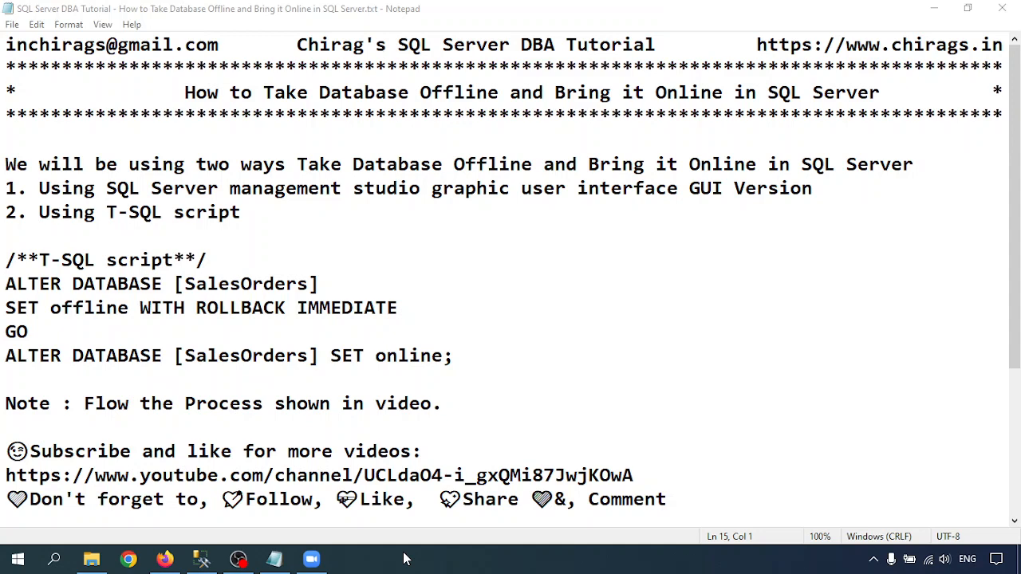
Switch to SQL Server Management Studio, take the SalesOrders database offline and dismiss the result dialog.
{"action": "left_click", "coordinate": [201, 558]}
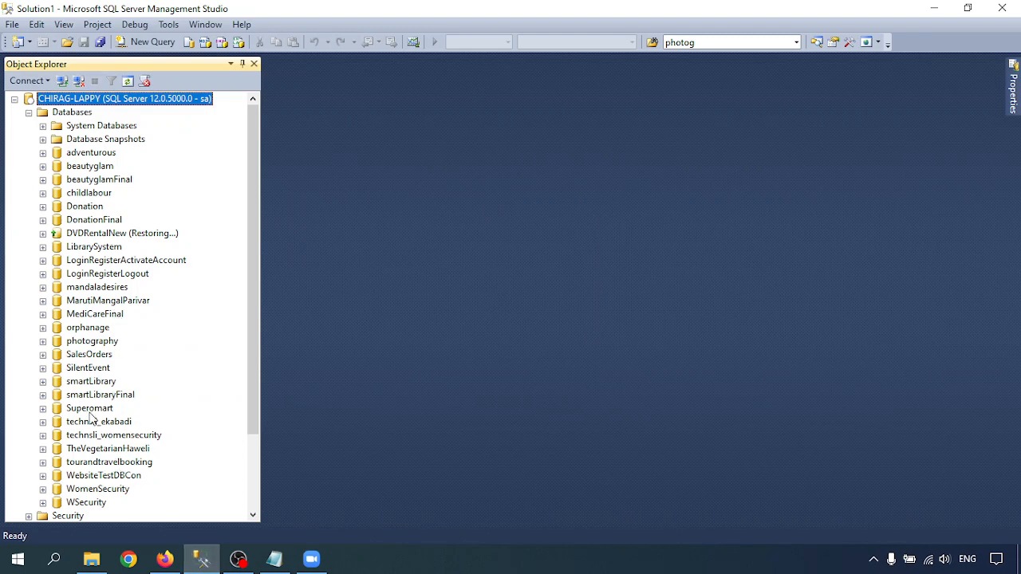
{"action": "right_click", "coordinate": [79, 360]}
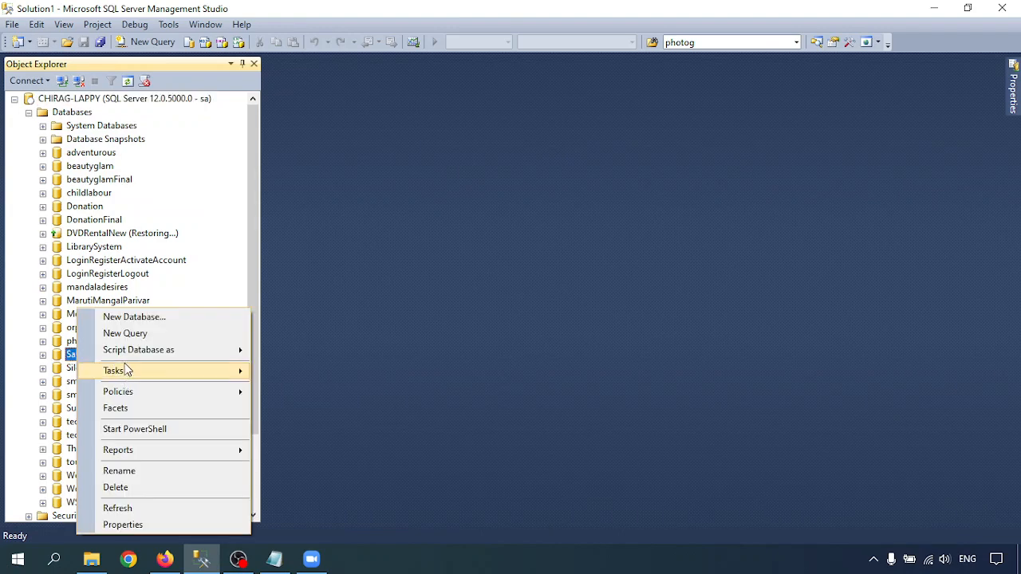
{"action": "mouse_move", "coordinate": [118, 374]}
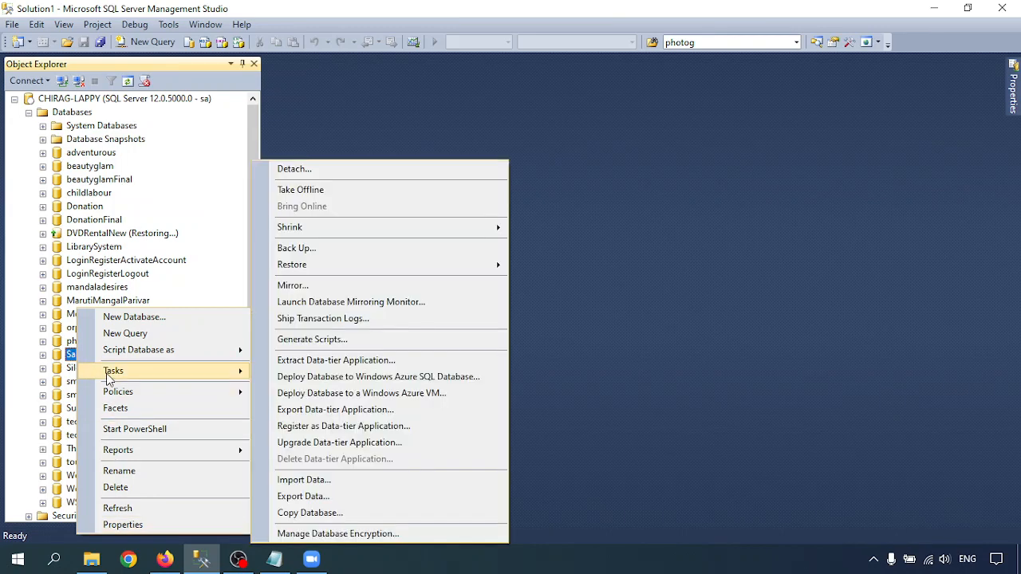
{"action": "left_click", "coordinate": [343, 196]}
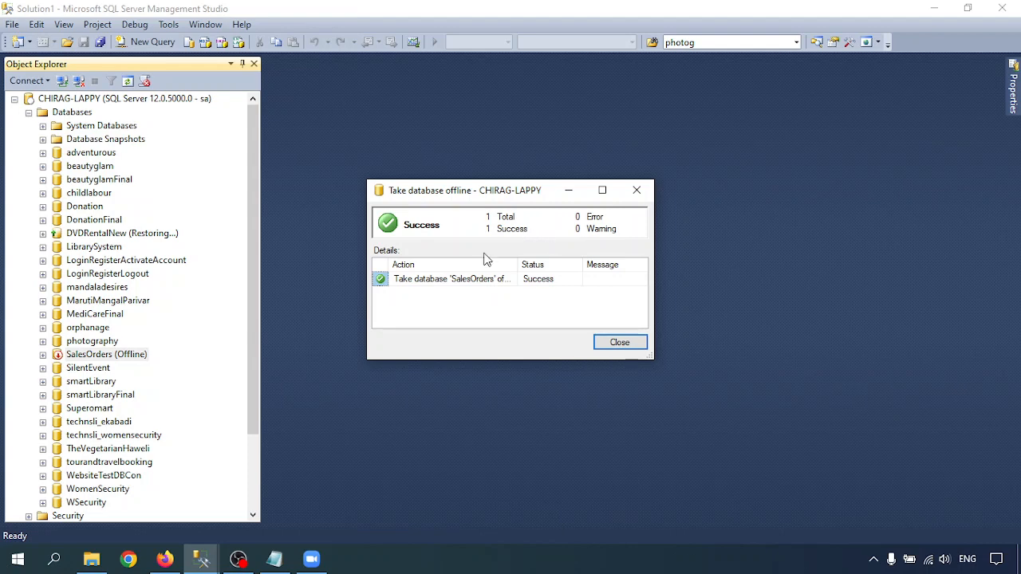
{"action": "left_click", "coordinate": [621, 346]}
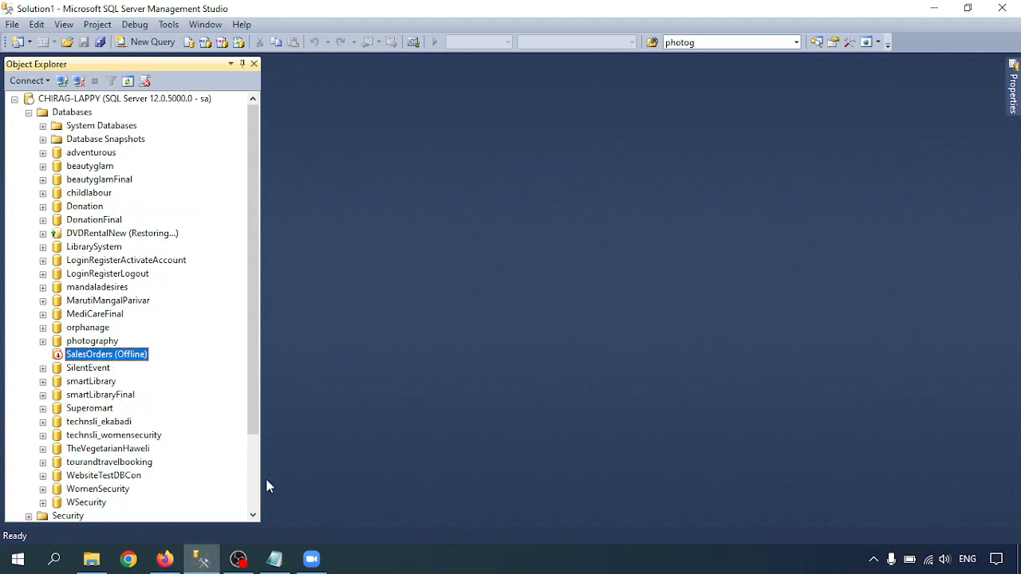
Bring the SalesOrders database back online through its database tasks and dismiss the result dialog.
{"action": "right_click", "coordinate": [88, 359]}
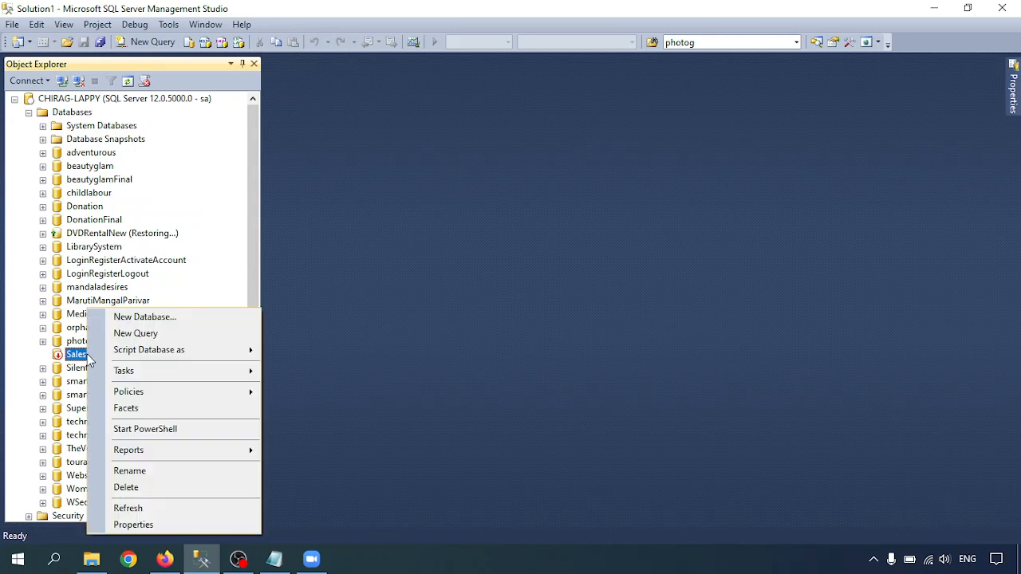
{"action": "mouse_move", "coordinate": [165, 374]}
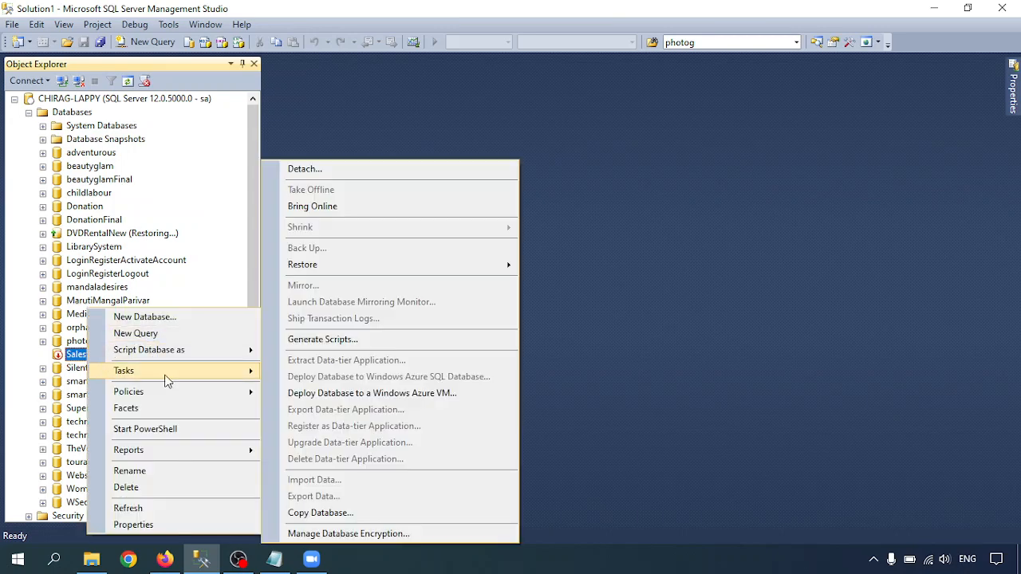
{"action": "left_click", "coordinate": [335, 213]}
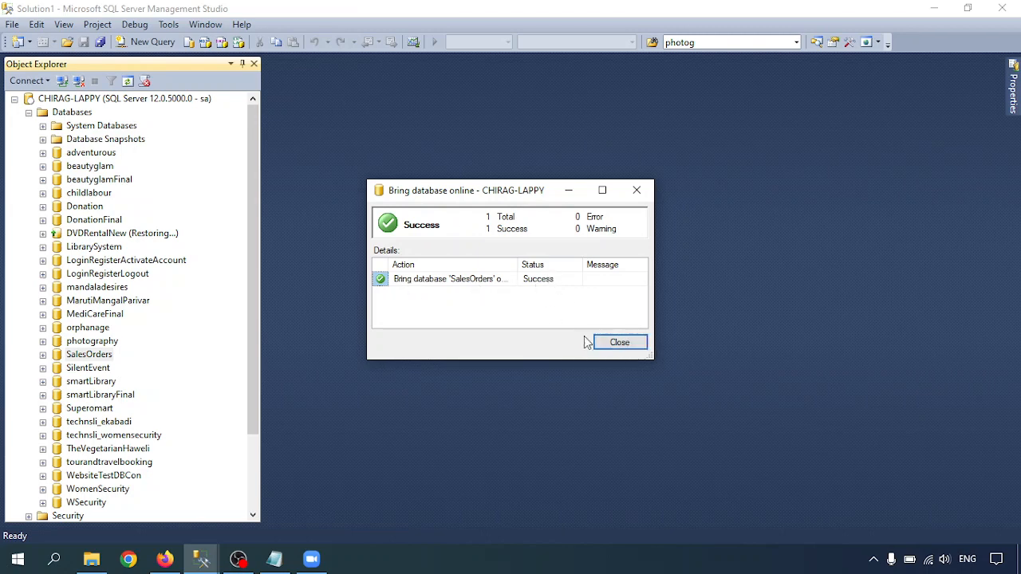
{"action": "left_click", "coordinate": [615, 343]}
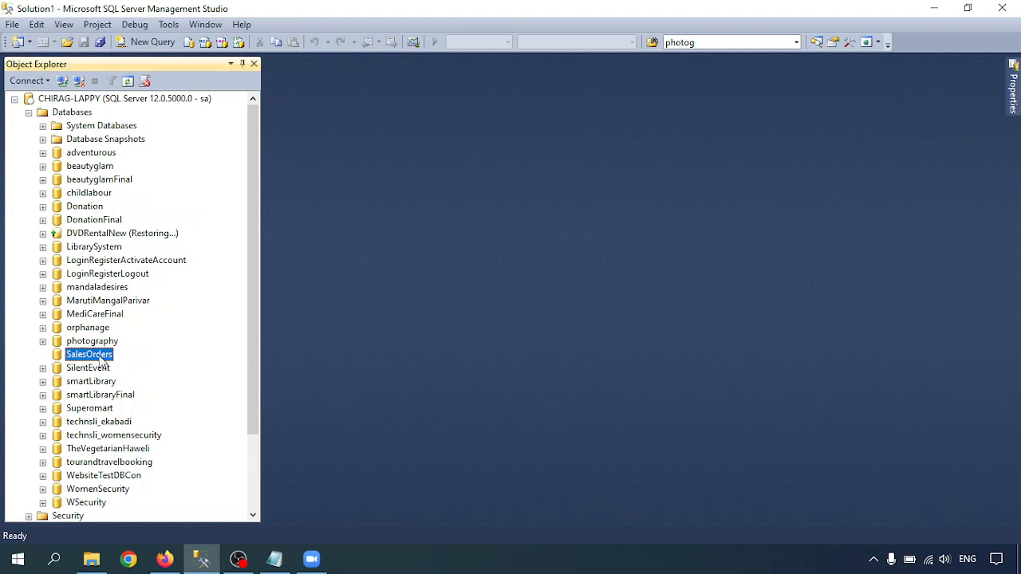
Refresh SalesOrders, examine its tables and stored procedures in the object tree, and collapse the database again.
{"action": "right_click", "coordinate": [101, 361]}
{"action": "left_click", "coordinate": [144, 512]}
{"action": "left_click", "coordinate": [42, 354]}
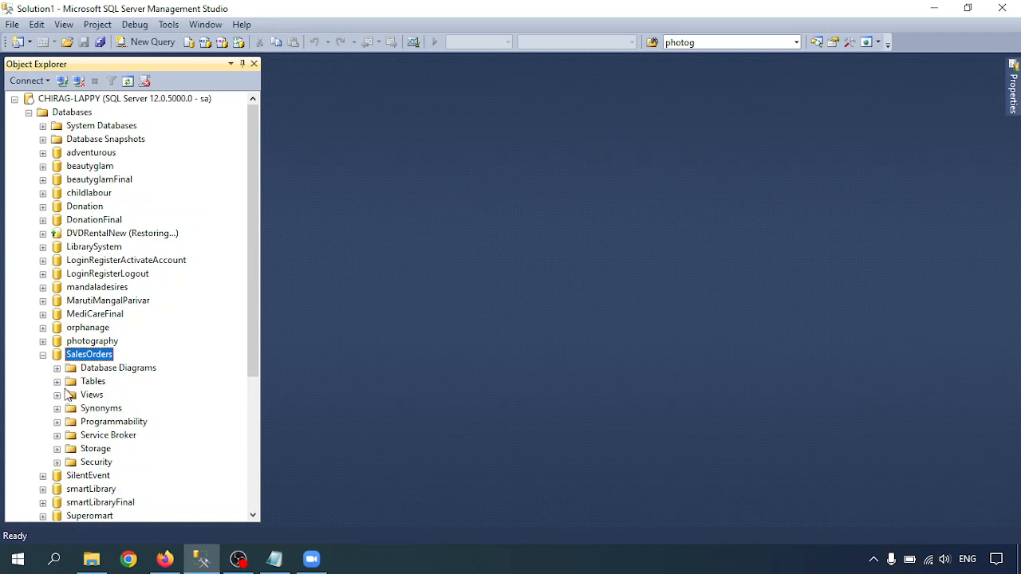
{"action": "left_click", "coordinate": [57, 381]}
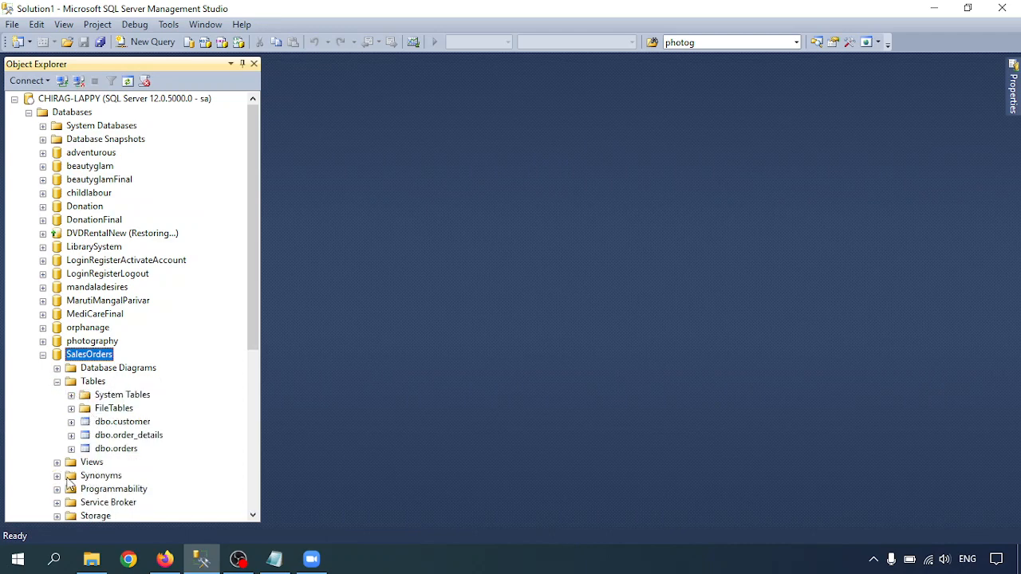
{"action": "left_click", "coordinate": [57, 489]}
{"action": "scroll", "coordinate": [86, 443], "scroll_direction": "down", "scroll_amount": 2}
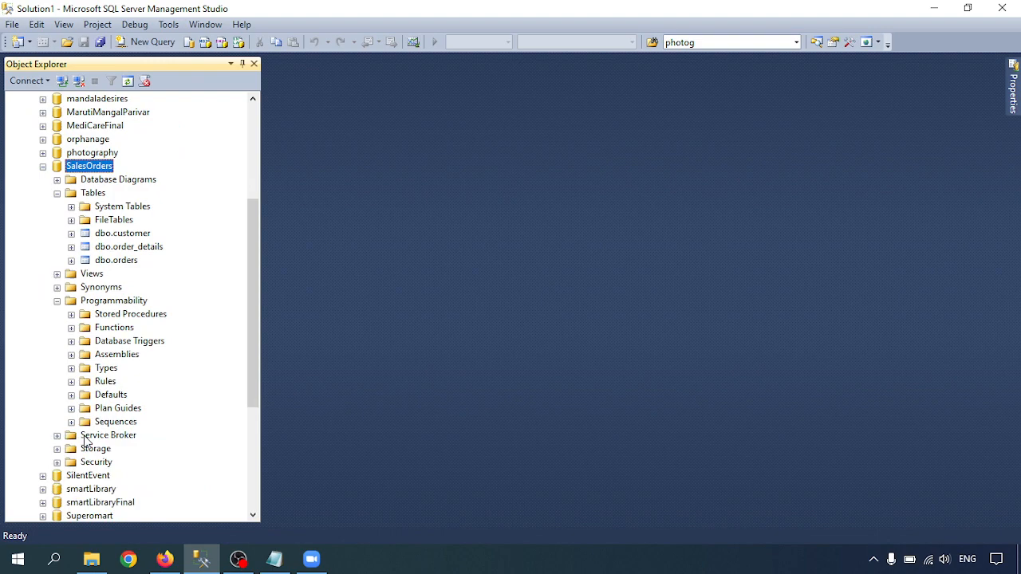
{"action": "left_click", "coordinate": [71, 314]}
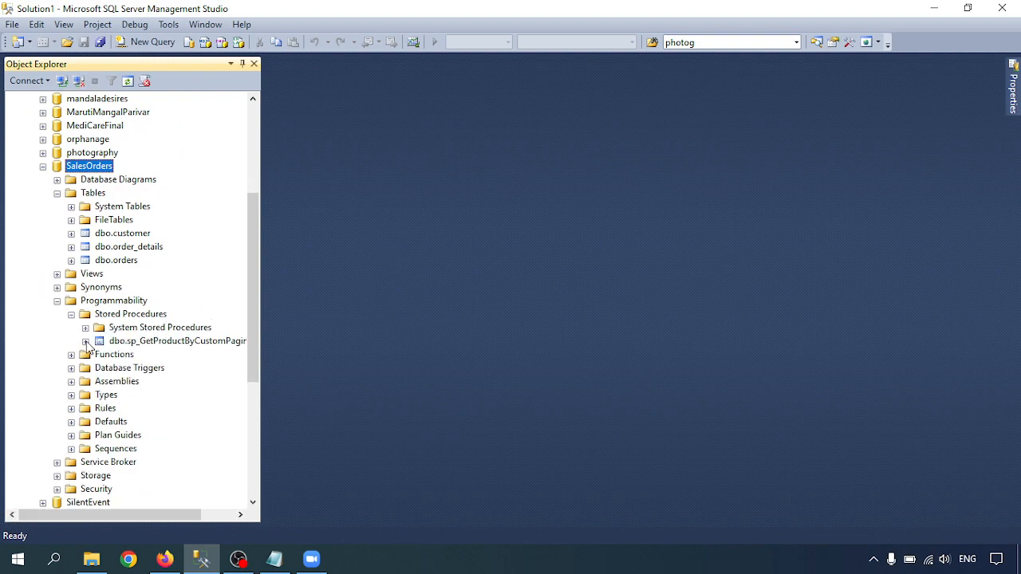
{"action": "scroll", "coordinate": [88, 347], "scroll_direction": "up", "scroll_amount": 4}
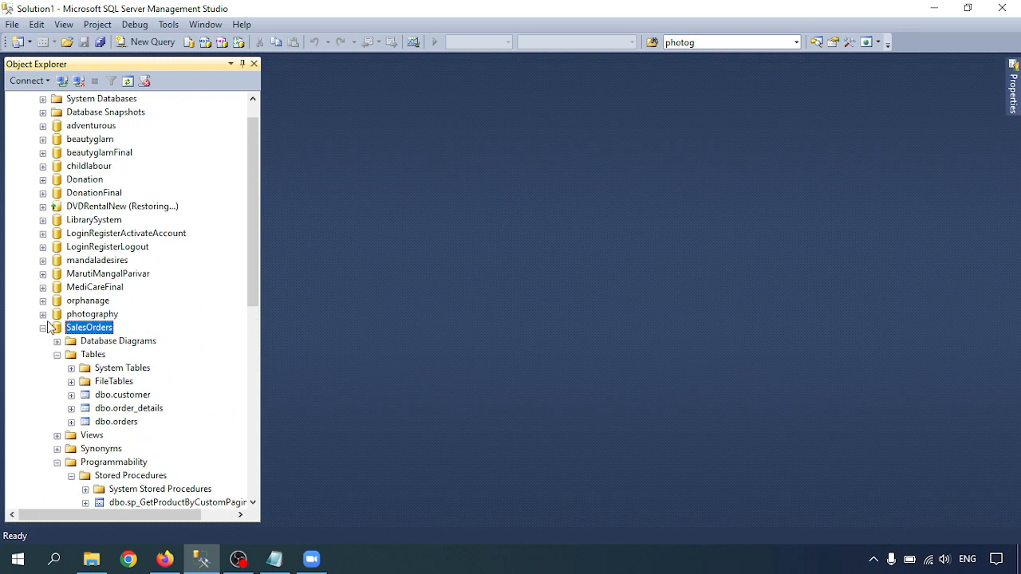
{"action": "left_click", "coordinate": [43, 328]}
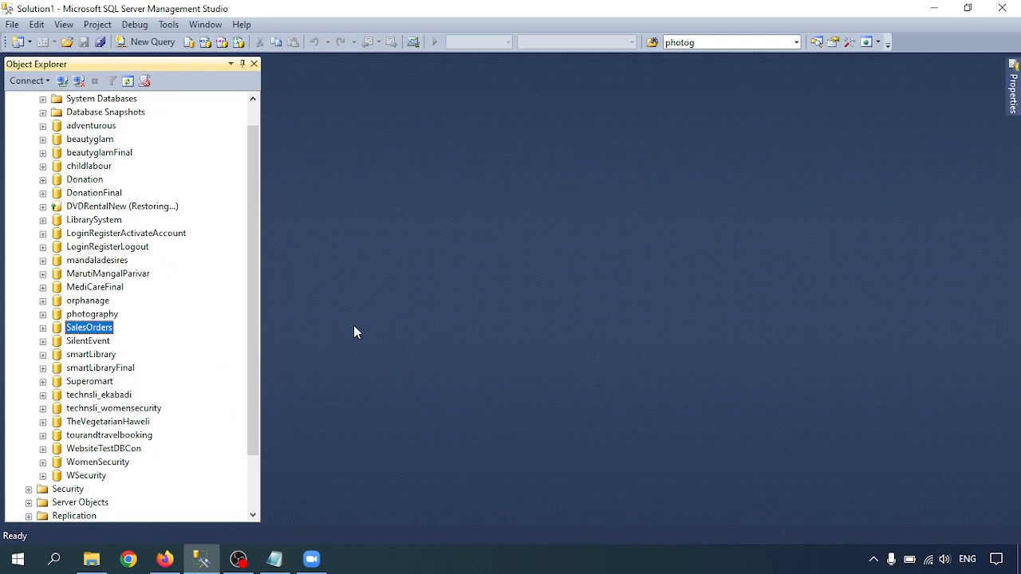
Copy the T-SQL script with the SalesOrders offline and online statements from the Notepad notes into a new query in Management Studio.
{"action": "left_click", "coordinate": [275, 559]}
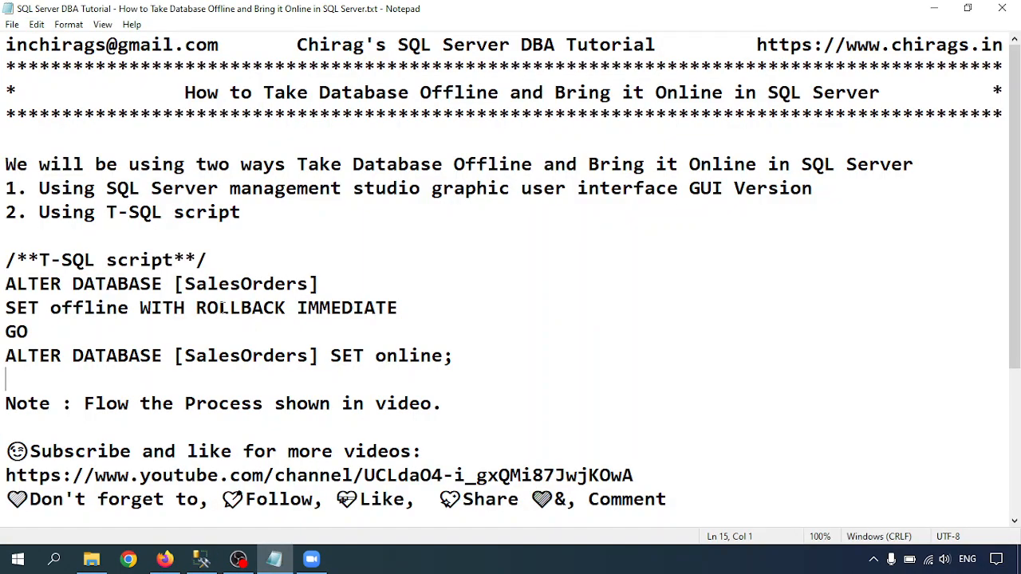
{"action": "left_click_drag", "start_coordinate": [40, 192], "coordinate": [927, 199]}
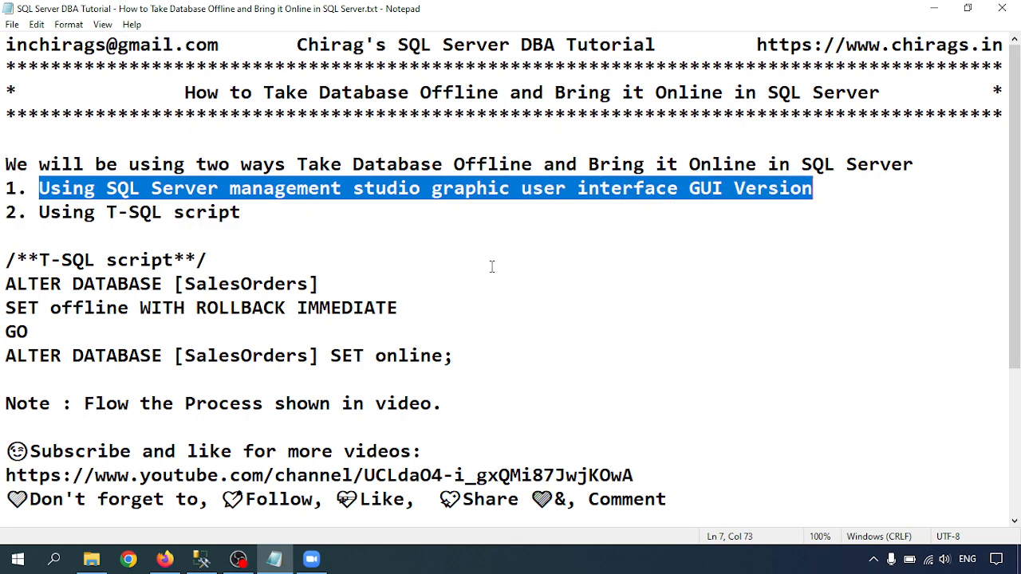
{"action": "left_click", "coordinate": [251, 308]}
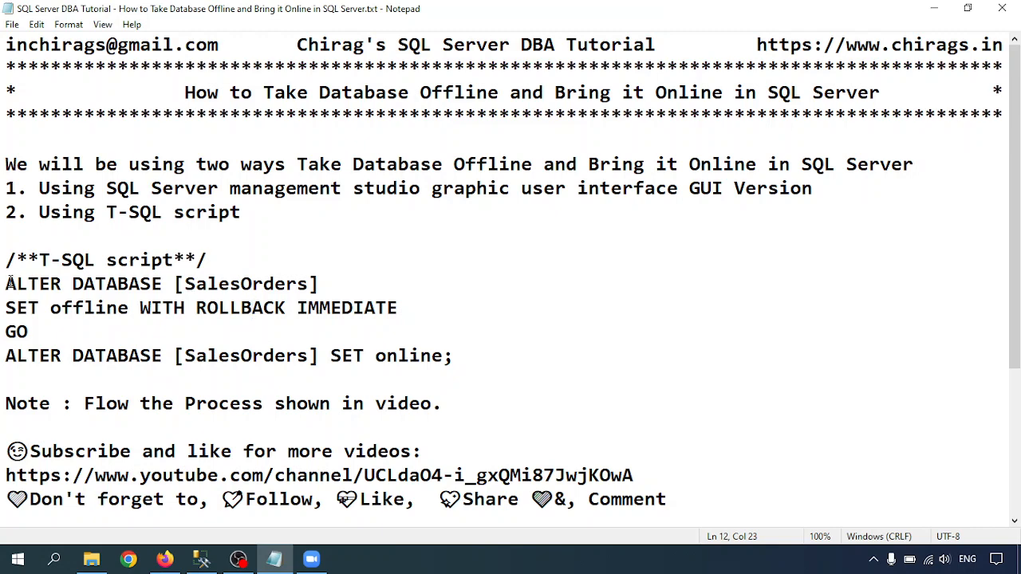
{"action": "left_click_drag", "start_coordinate": [6, 284], "coordinate": [319, 371]}
{"action": "key", "text": "ctrl+c"}
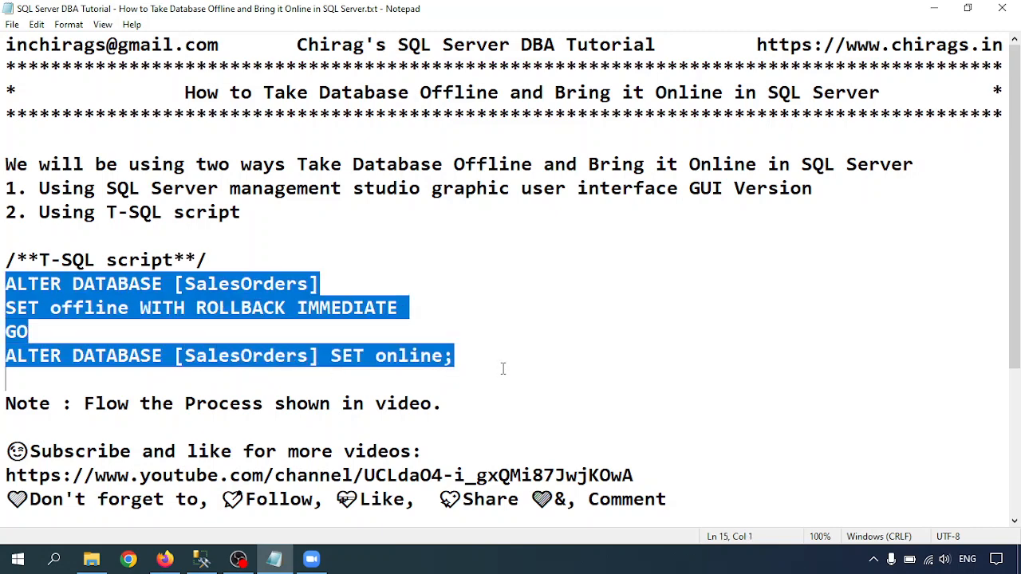
{"action": "left_click", "coordinate": [201, 561]}
{"action": "left_click", "coordinate": [146, 42]}
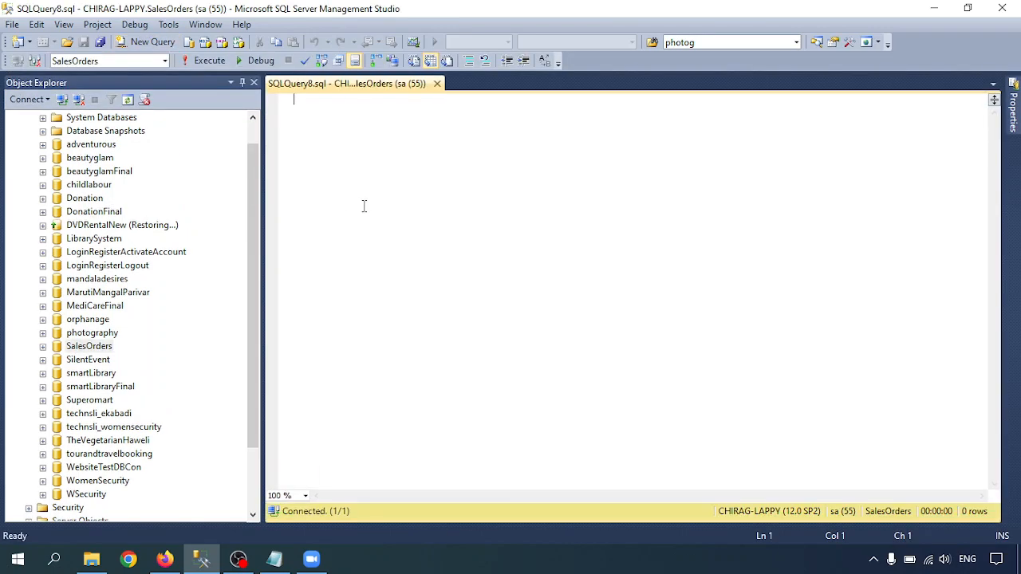
{"action": "key", "text": "ctrl+v"}
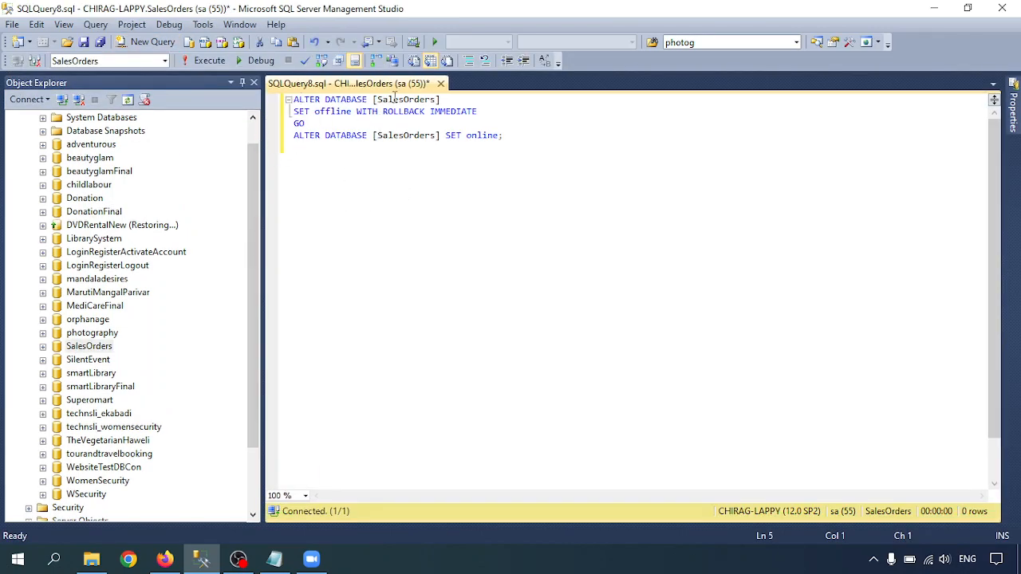
Separate the SET online statement with two blank lines and execute only the SalesOrders SET offline WITH ROLLBACK IMMEDIATE batch.
{"action": "left_click", "coordinate": [328, 122]}
{"action": "key", "text": "Return"}
{"action": "key", "text": "Return"}
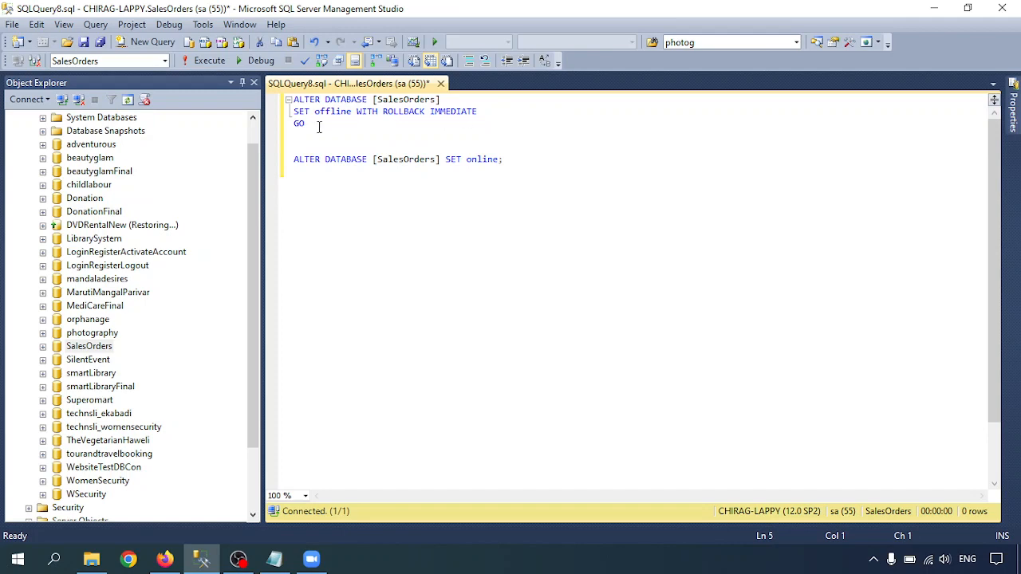
{"action": "left_click_drag", "start_coordinate": [312, 122], "coordinate": [292, 99]}
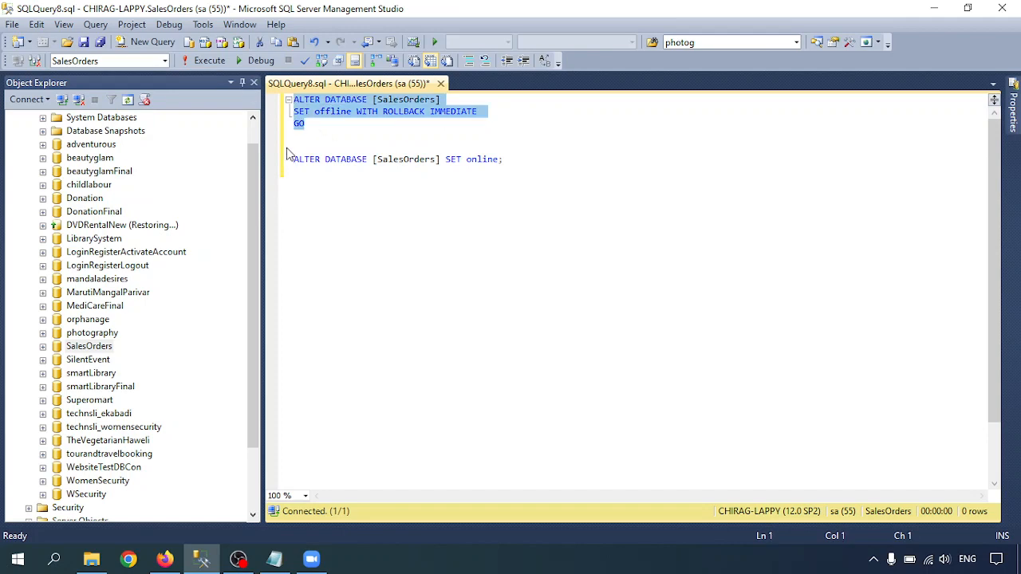
{"action": "left_click", "coordinate": [206, 62]}
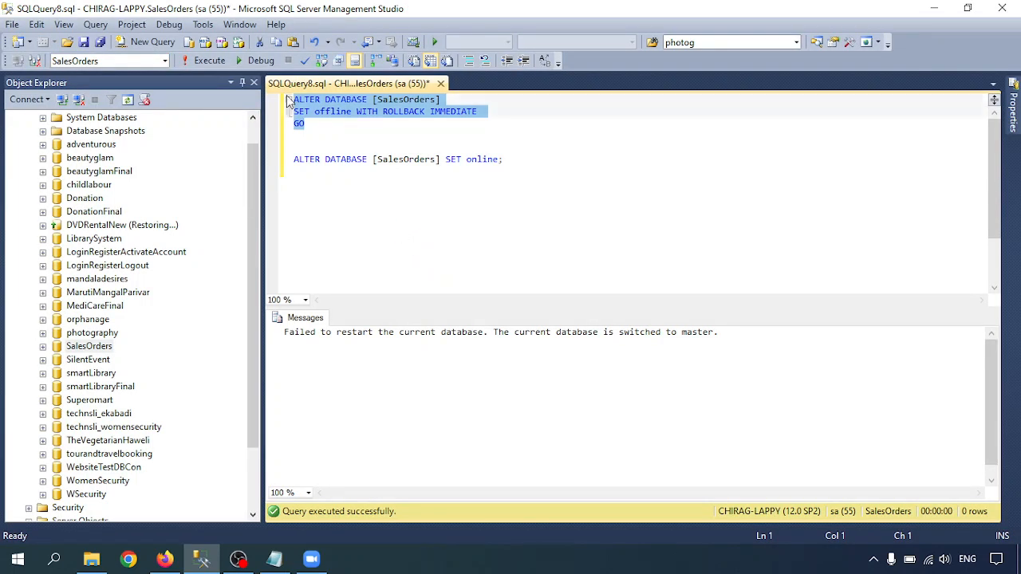
Insert "use master" and "GO" above the script and execute only those two lines.
{"action": "left_click", "coordinate": [295, 99]}
{"action": "key", "text": "Return"}
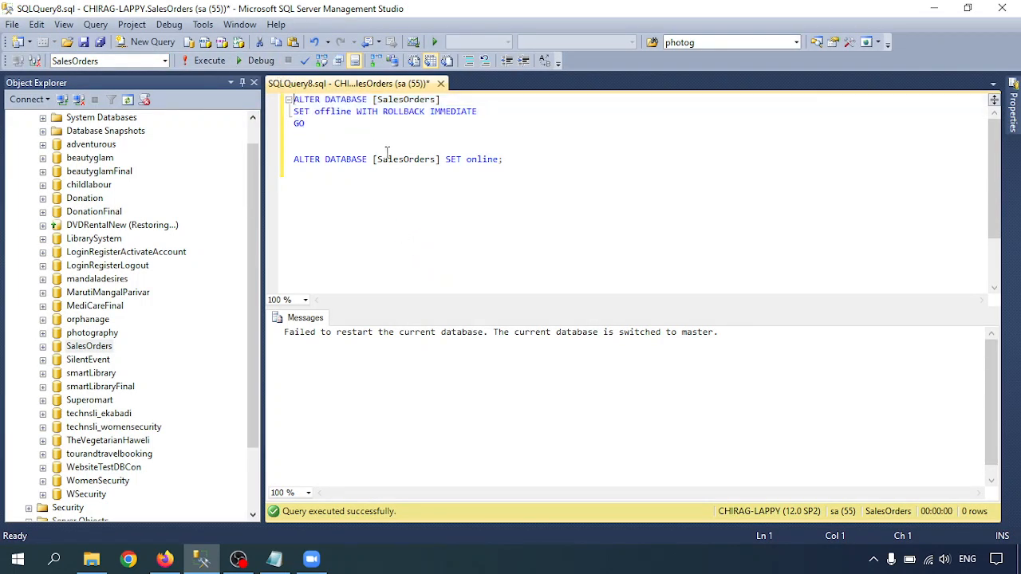
{"action": "key", "text": "Return"}
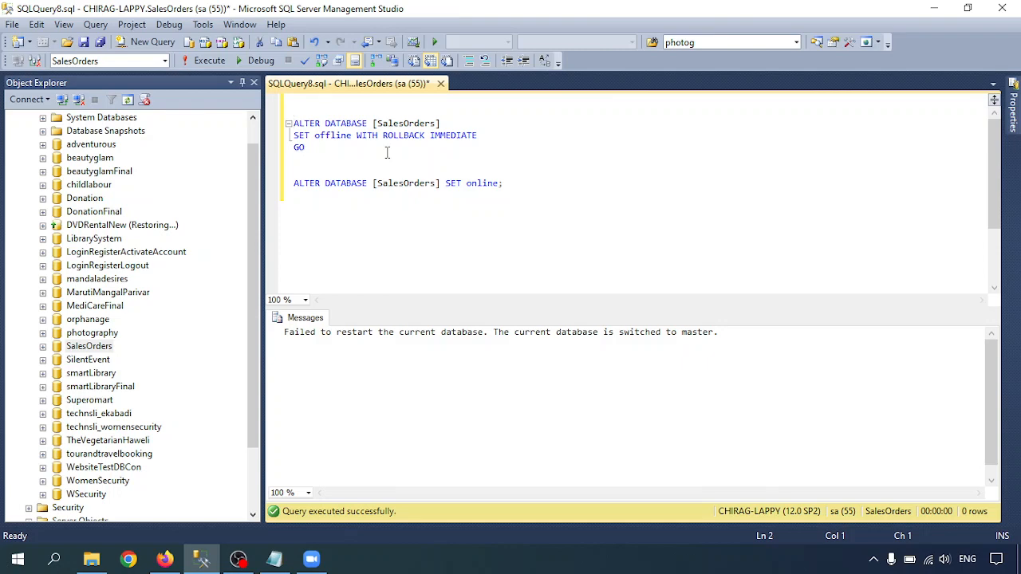
{"action": "type", "text": "use mastergo"}
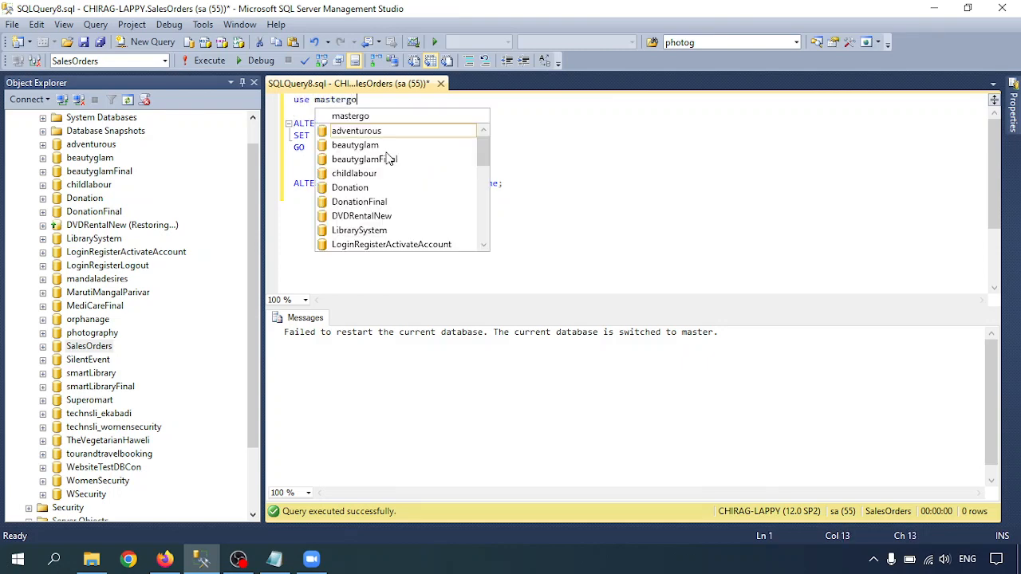
{"action": "key", "text": "Escape"}
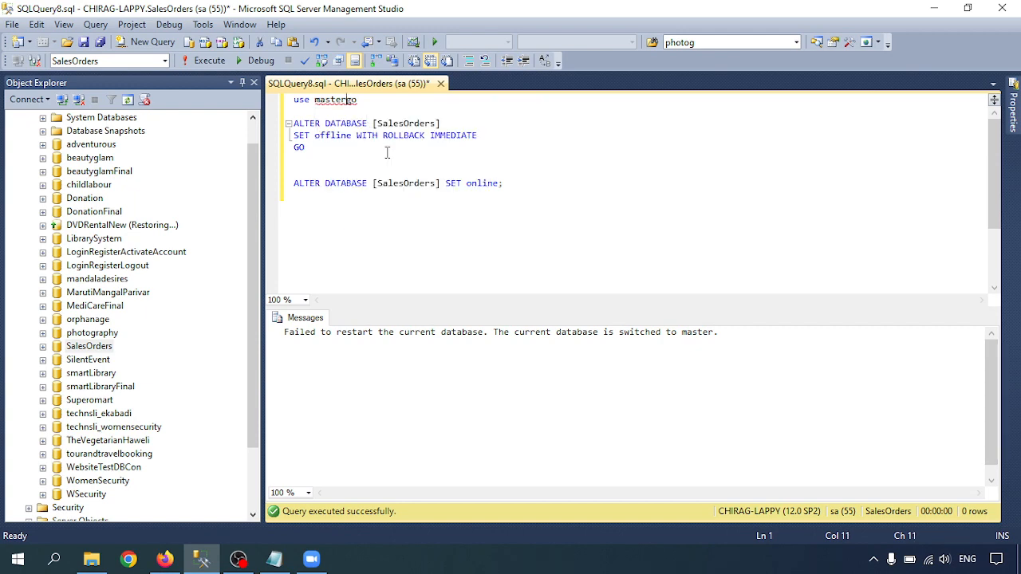
{"action": "key", "text": "Return"}
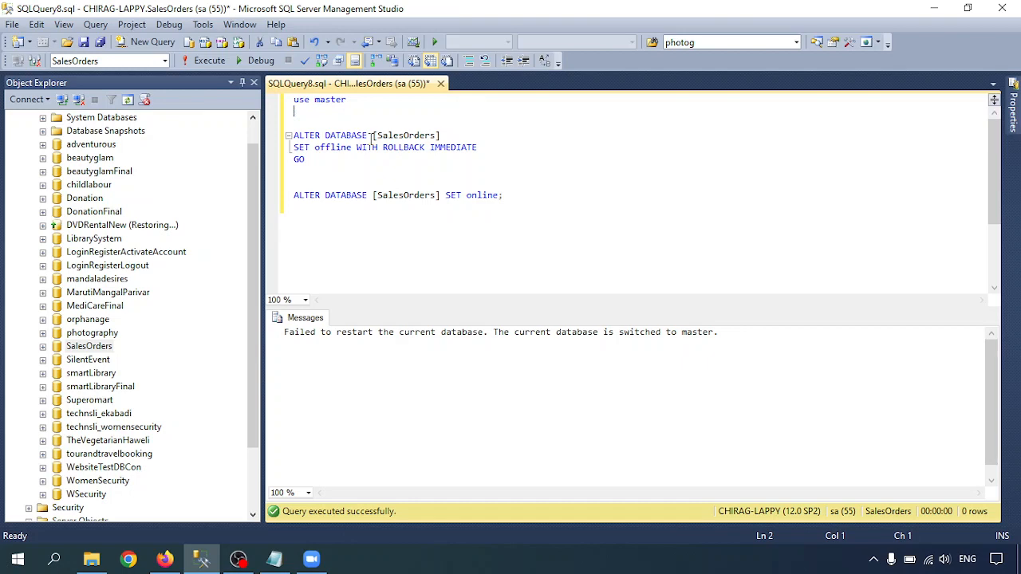
{"action": "type", "text": "GO"}
{"action": "left_click_drag", "start_coordinate": [324, 112], "coordinate": [281, 94]}
{"action": "left_click", "coordinate": [211, 67]}
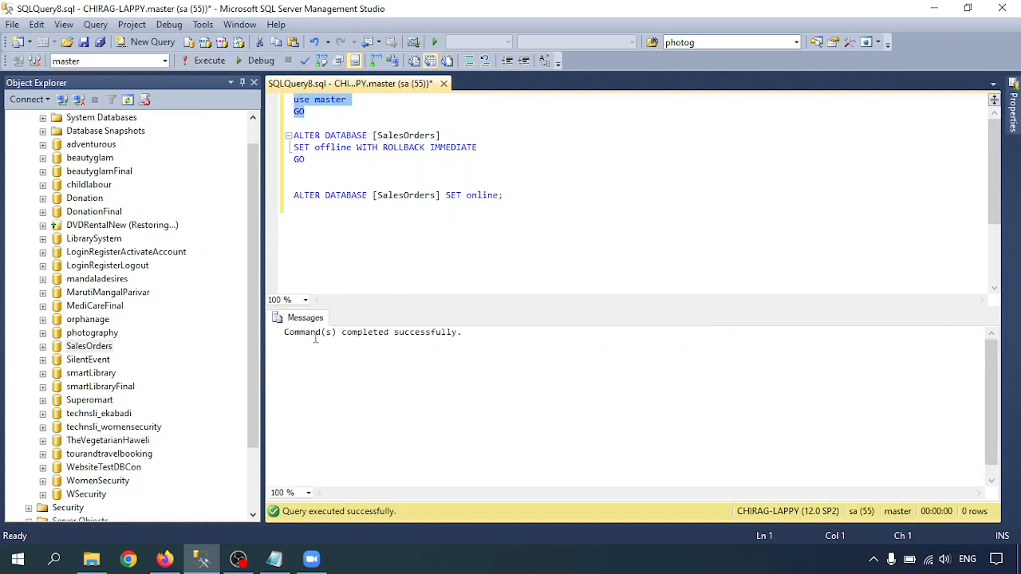
Execute only the SalesOrders SET offline WITH ROLLBACK IMMEDIATE batch and refresh the Databases folder.
{"action": "left_click", "coordinate": [295, 165]}
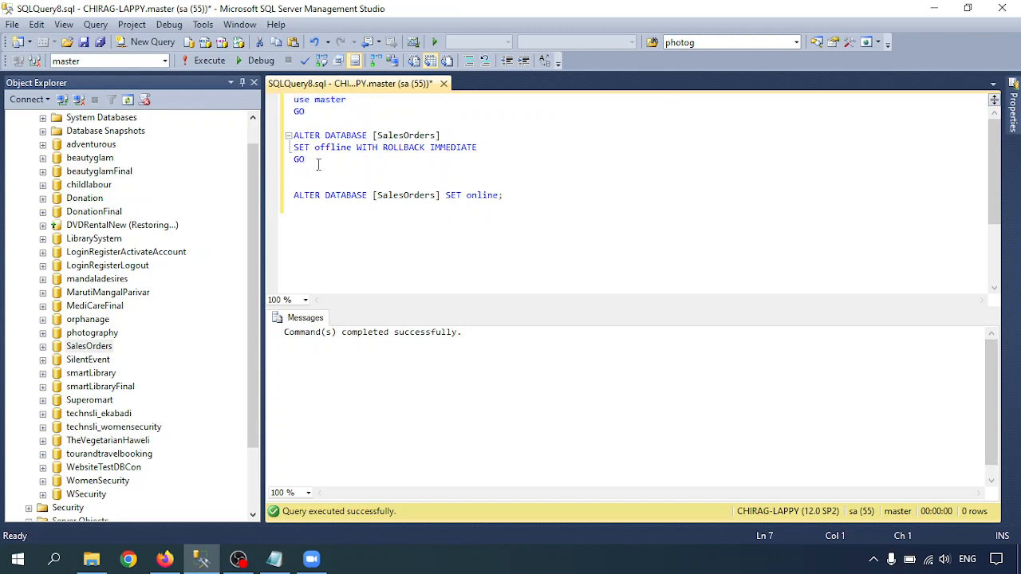
{"action": "left_click_drag", "start_coordinate": [308, 160], "coordinate": [272, 137]}
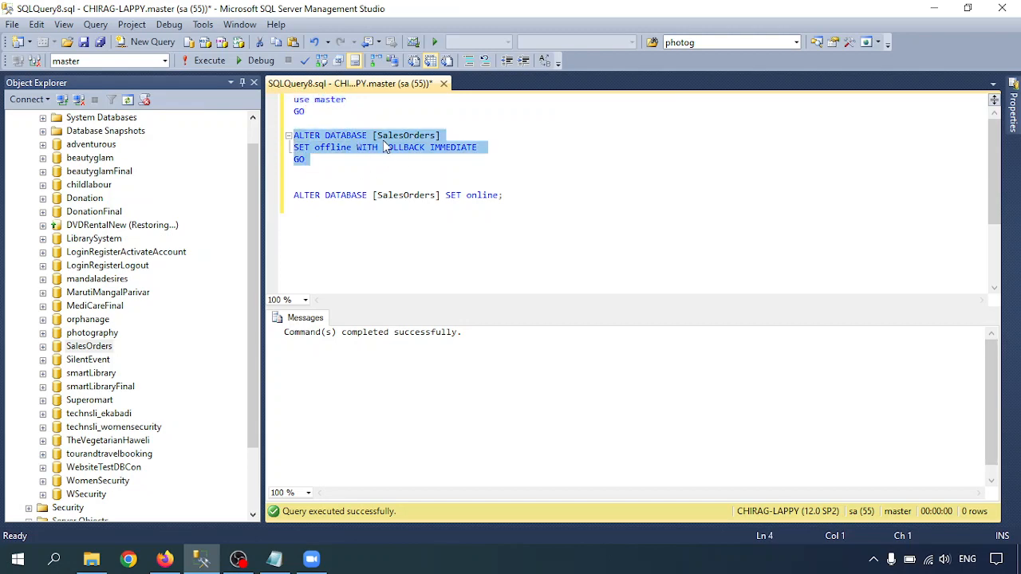
{"action": "left_click", "coordinate": [204, 60]}
{"action": "scroll", "coordinate": [114, 140], "scroll_direction": "up", "scroll_amount": 1}
{"action": "left_click", "coordinate": [72, 133]}
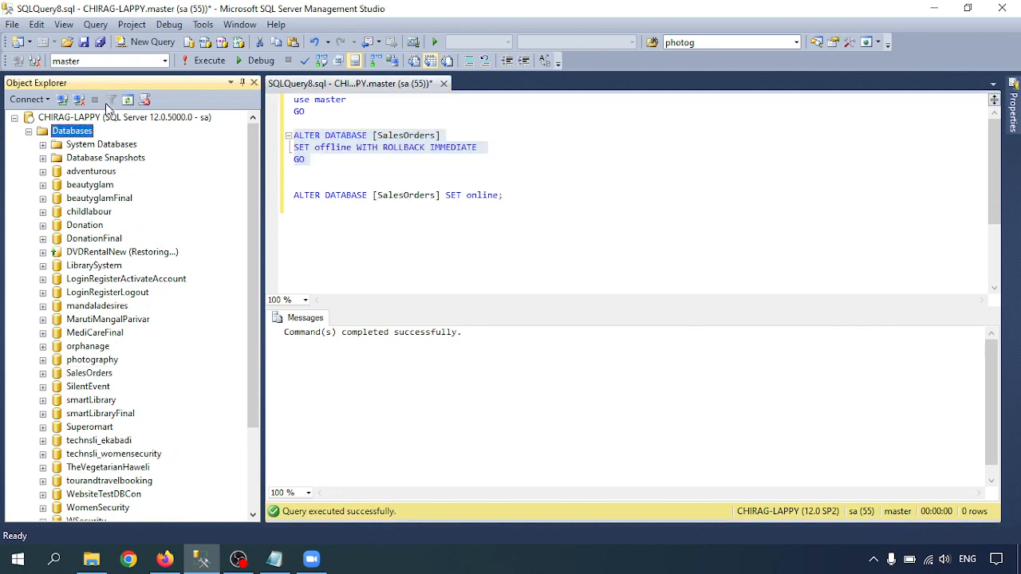
{"action": "left_click", "coordinate": [128, 100]}
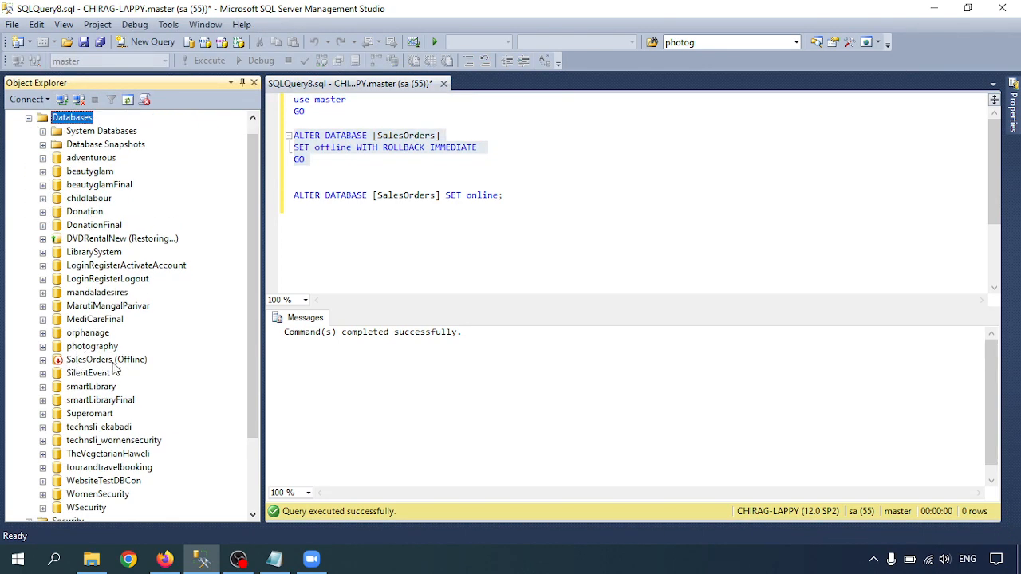
Try to expand the offline SalesOrders database, refresh it, and try expanding it again to check whether it is accessible.
{"action": "left_click", "coordinate": [43, 360]}
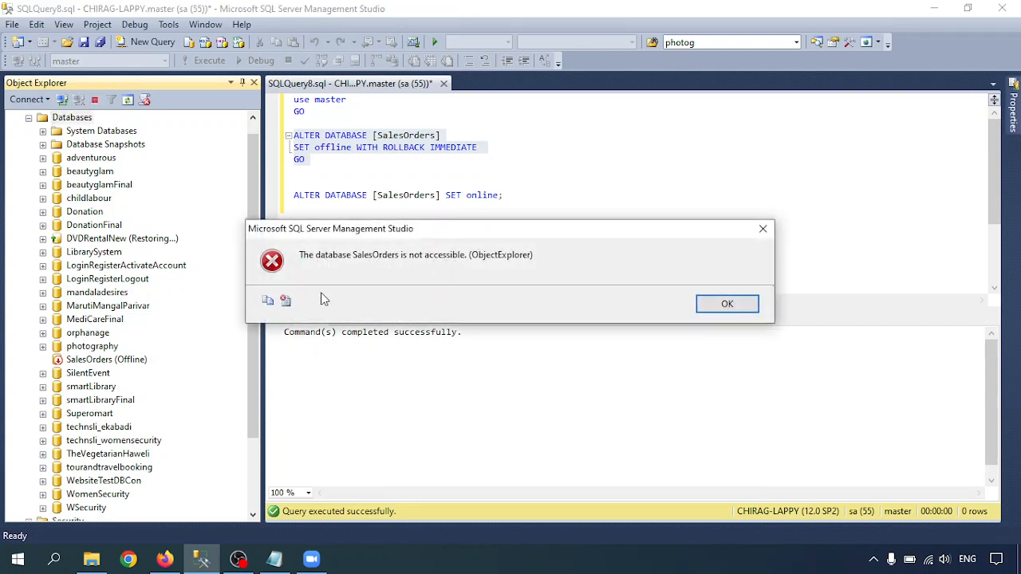
{"action": "left_click", "coordinate": [728, 305]}
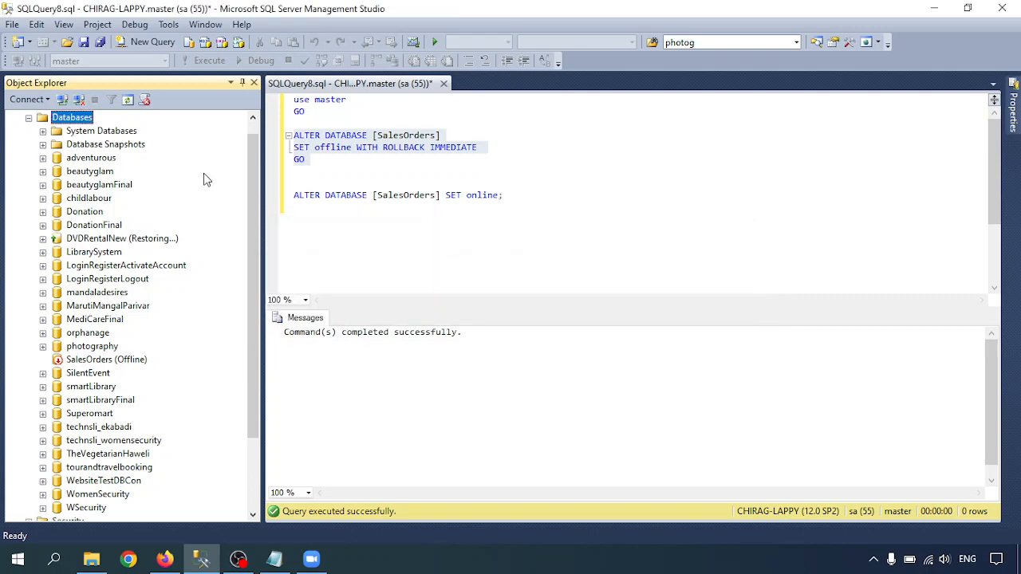
{"action": "right_click", "coordinate": [83, 362]}
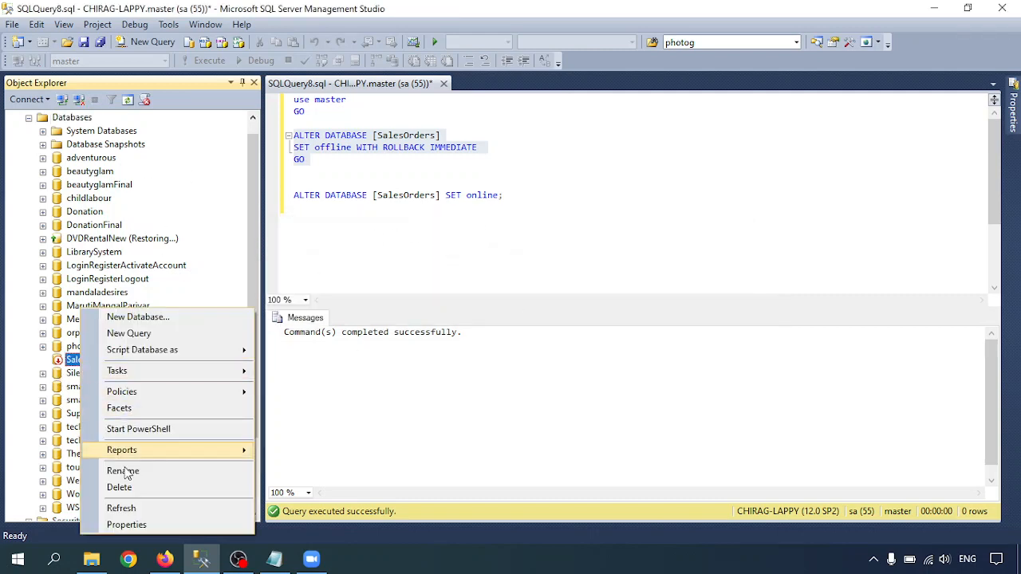
{"action": "left_click", "coordinate": [128, 510]}
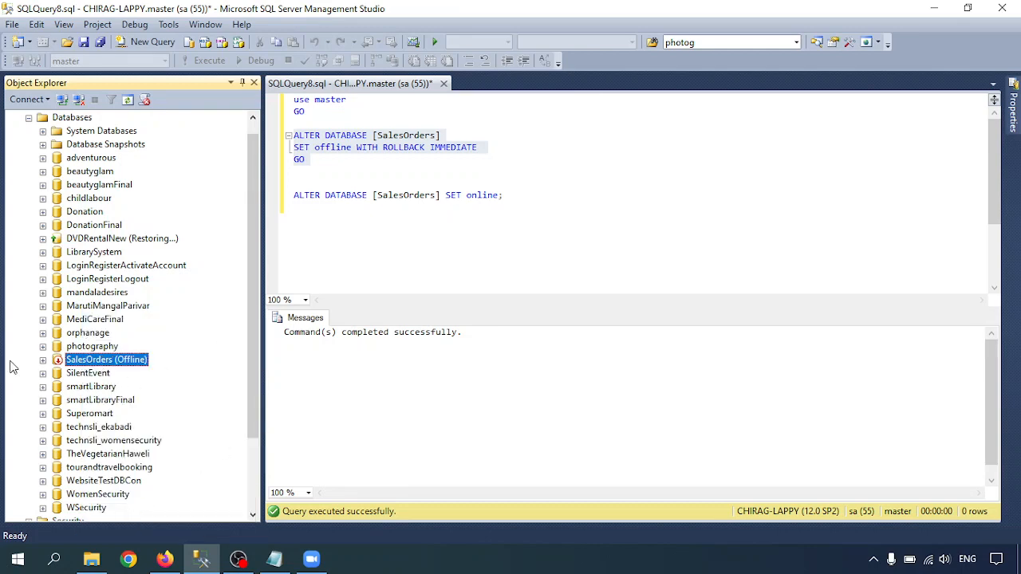
{"action": "left_click", "coordinate": [42, 361]}
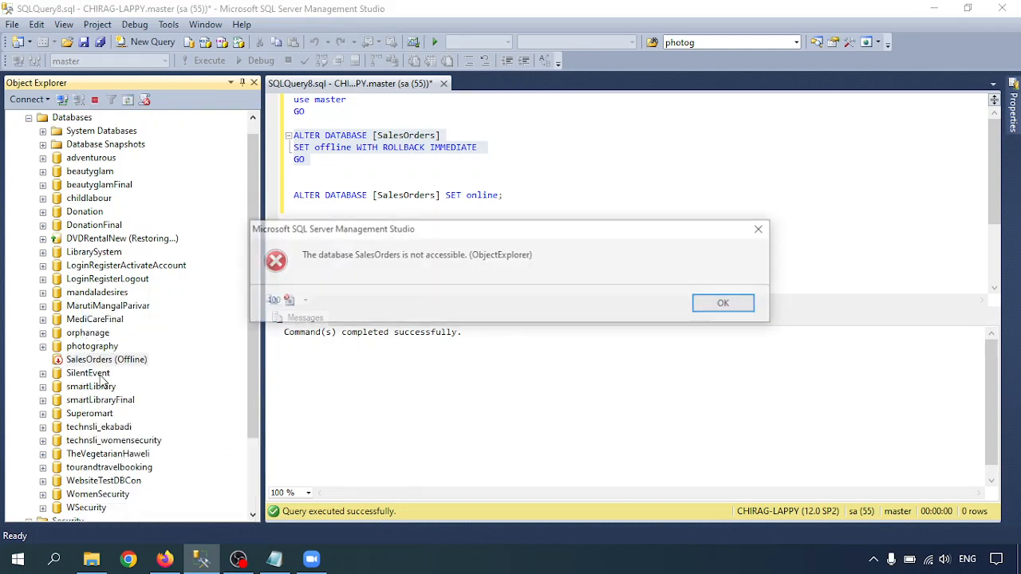
{"action": "left_click", "coordinate": [734, 305]}
Execute only the ALTER DATABASE [SalesOrders] SET online statement and refresh the SalesOrders database.
{"action": "left_click", "coordinate": [519, 211]}
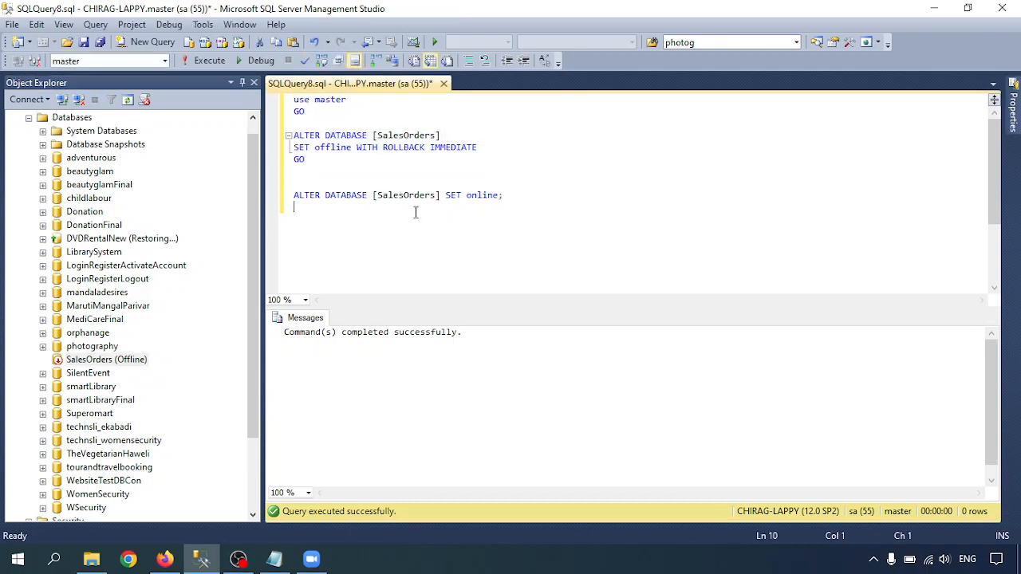
{"action": "left_click_drag", "start_coordinate": [503, 196], "coordinate": [280, 194]}
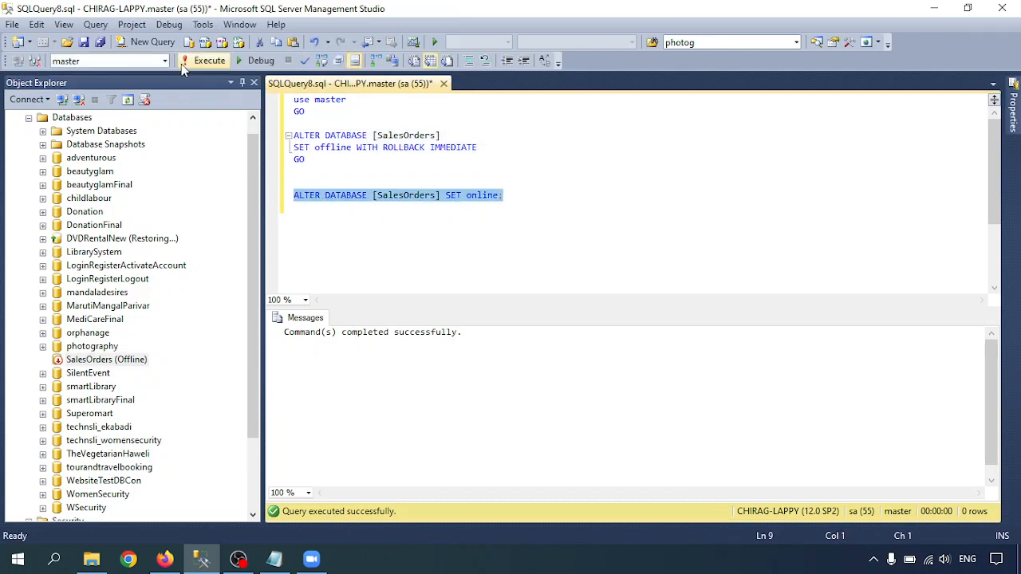
{"action": "left_click", "coordinate": [206, 62]}
{"action": "right_click", "coordinate": [90, 361]}
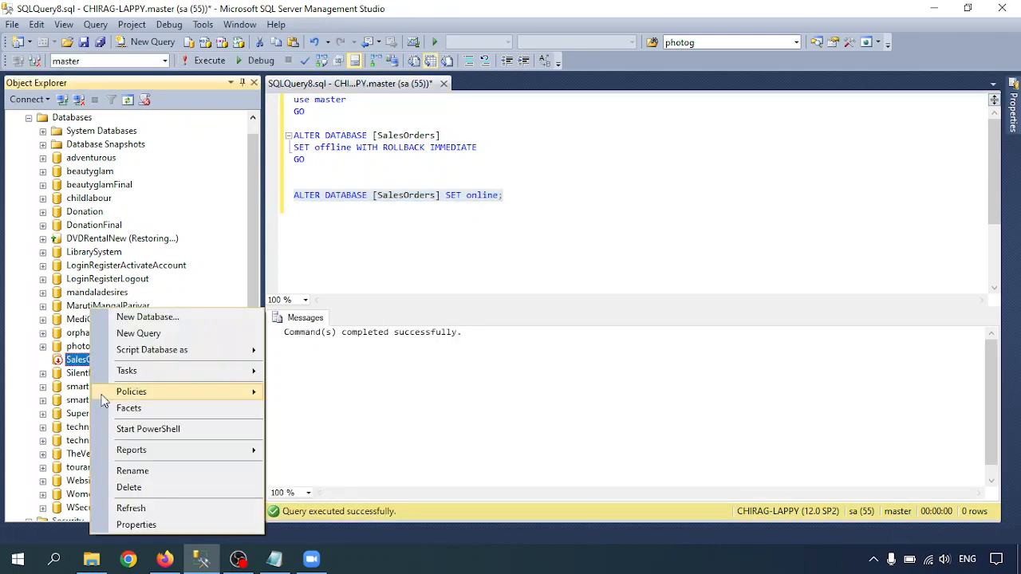
{"action": "left_click", "coordinate": [138, 507]}
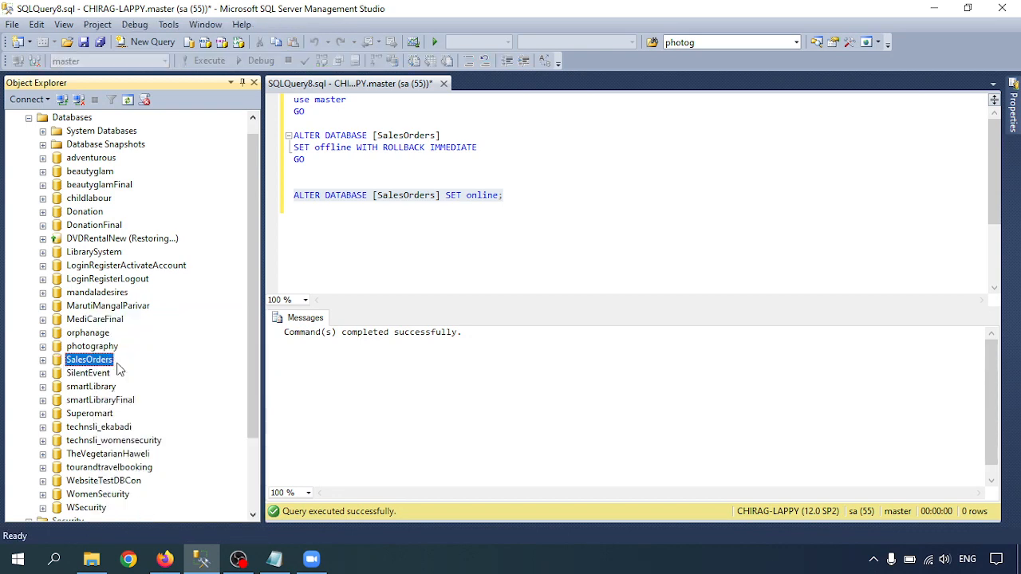
Switch to the Notepad notes and deselect the T-SQL script to review the two offline and online methods.
{"action": "key", "text": "alt+Tab"}
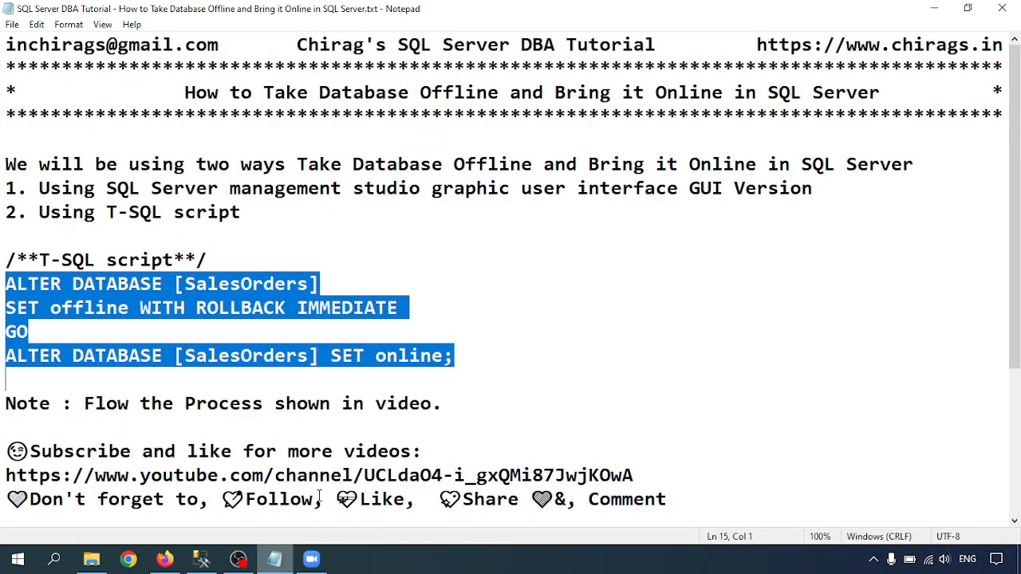
{"action": "left_click", "coordinate": [369, 286]}
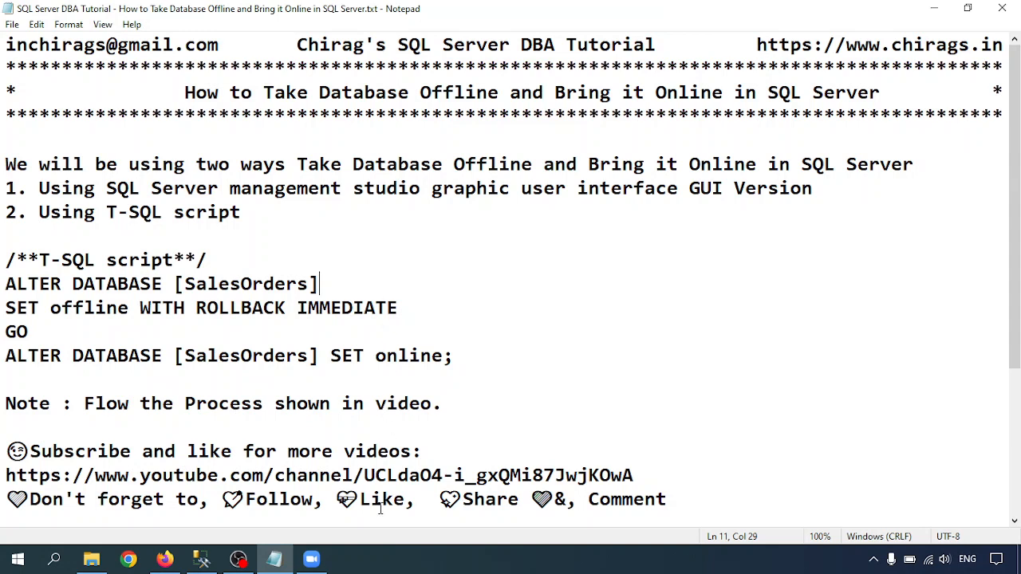
{"action": "left_click", "coordinate": [409, 564]}
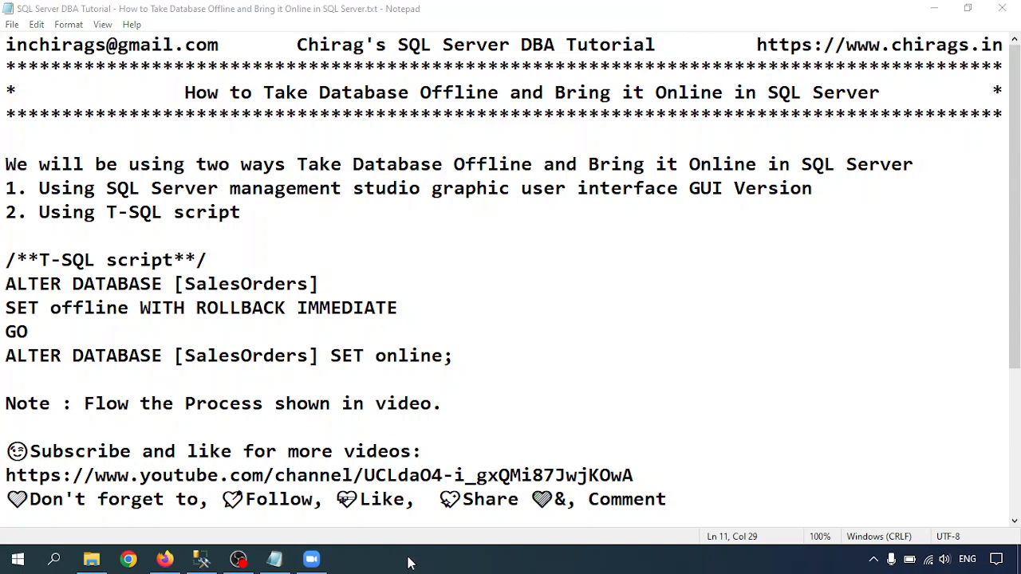